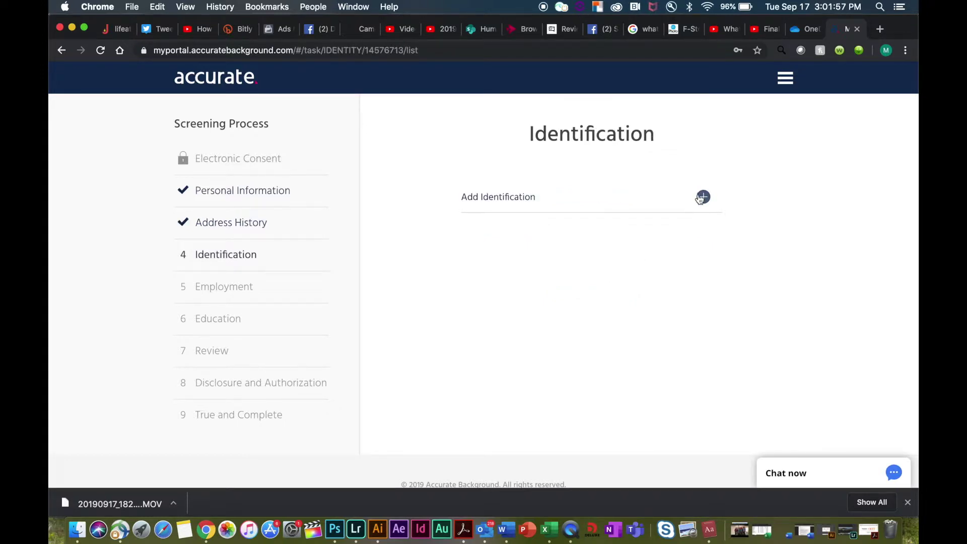
- Add and save an identification document, then continue to the Employment step
{"action": "left_click", "coordinate": [703, 198]}
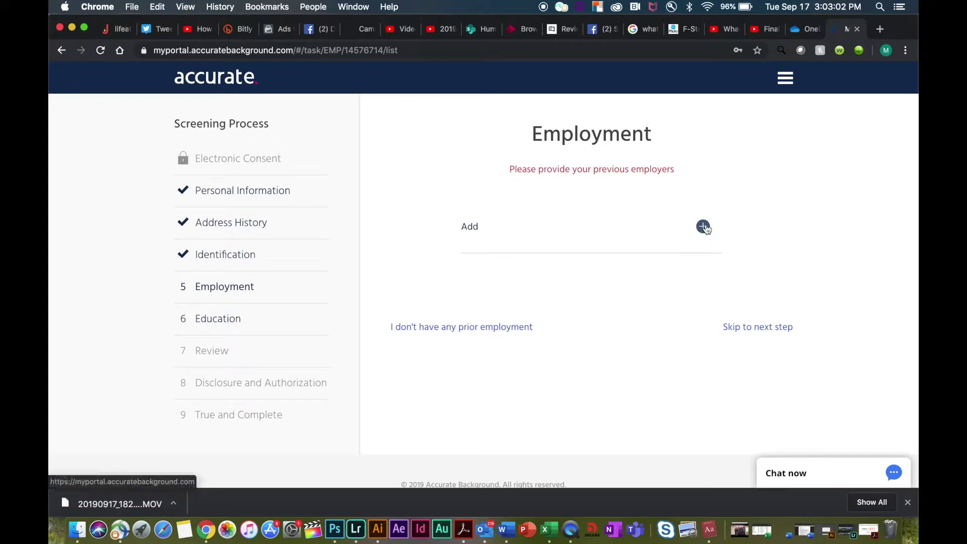
- Start a new employer entry for company Deluxe in city Shoreview, zip 55126
{"action": "left_click", "coordinate": [703, 226]}
{"action": "left_click", "coordinate": [459, 328]}
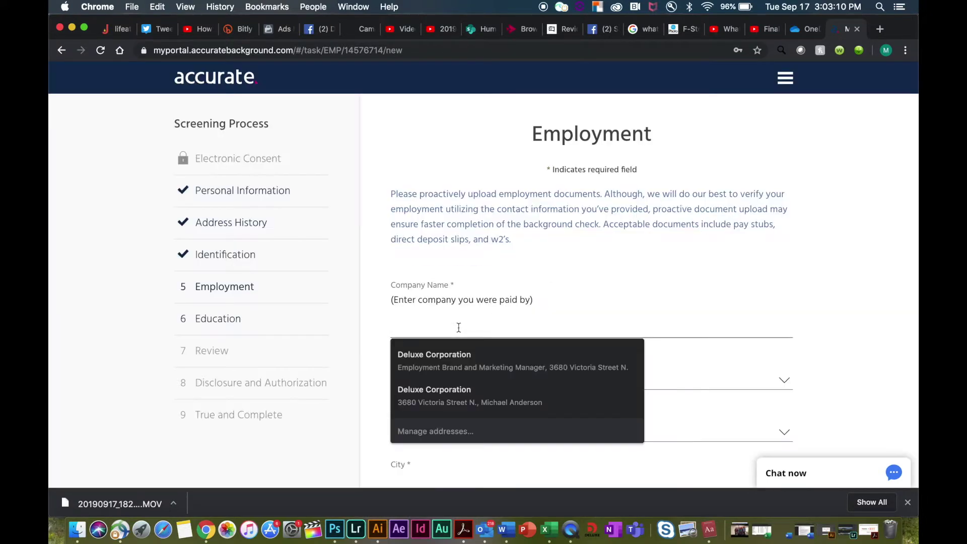
{"action": "type", "text": "Deluxe"}
{"action": "scroll", "coordinate": [592, 302], "scroll_direction": "down", "scroll_amount": 2}
{"action": "left_click", "coordinate": [454, 384]}
{"action": "type", "text": "Shoreview"}
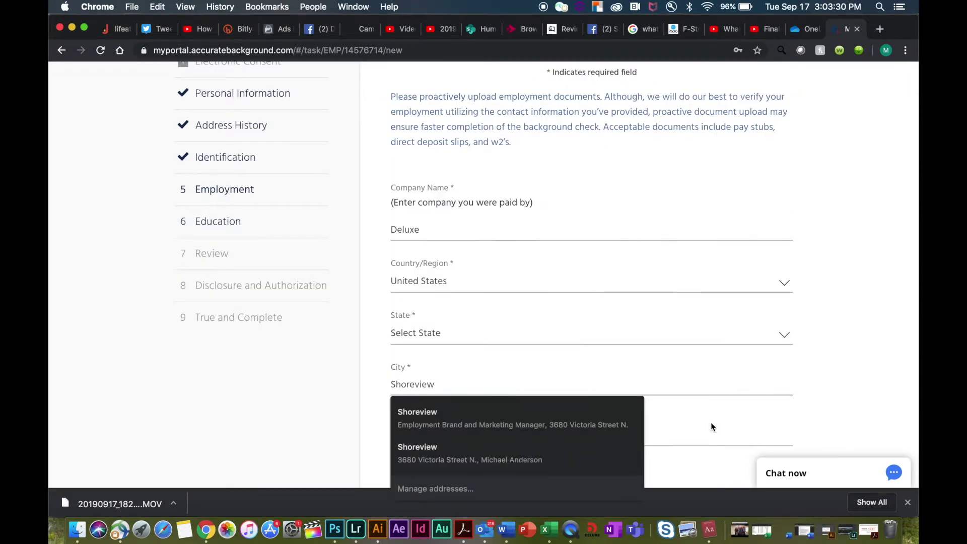
{"action": "left_click", "coordinate": [711, 426]}
{"action": "type", "text": "55126"}
{"action": "scroll", "coordinate": [806, 373], "scroll_direction": "down", "scroll_amount": 2}
- Set the employer's state to MN and mark Deluxe as the current employer
{"action": "left_click", "coordinate": [466, 250]}
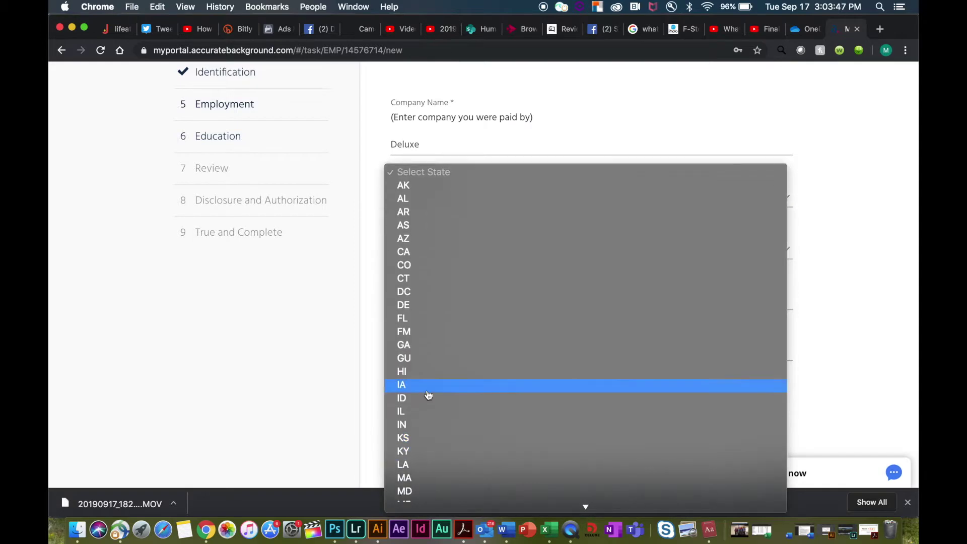
{"action": "key", "text": "Escape"}
{"action": "left_click", "coordinate": [430, 252]}
{"action": "key", "text": "m"}
{"action": "left_click", "coordinate": [474, 421]}
{"action": "left_click", "coordinate": [396, 449]}
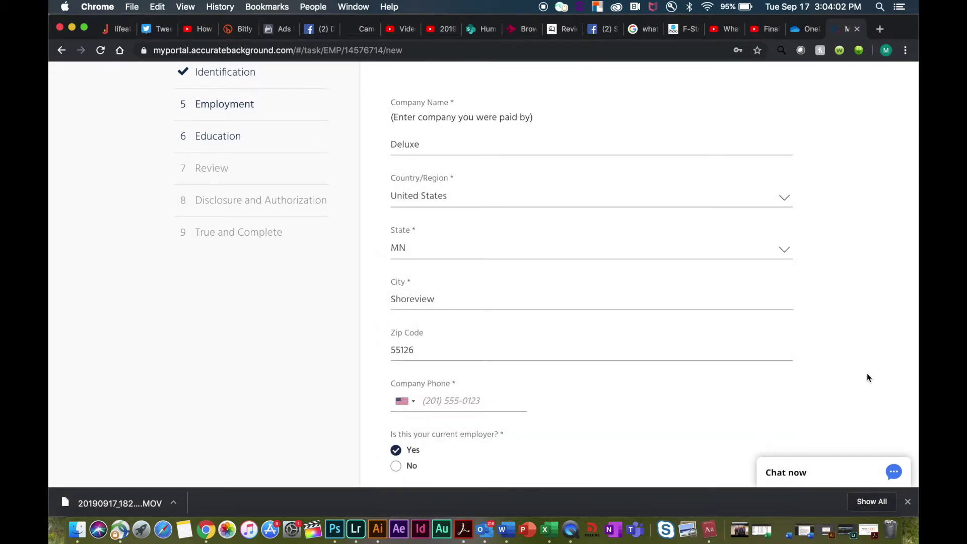
{"action": "scroll", "coordinate": [857, 352], "scroll_direction": "down", "scroll_amount": 2}
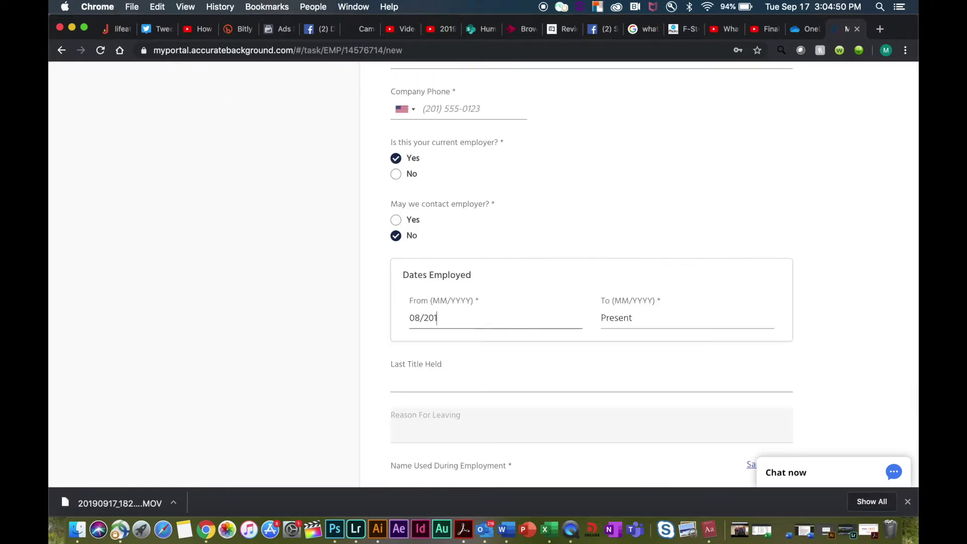
- Finish the From date and enter the employer contact's name, title and e-mail address
{"action": "type", "text": "9"}
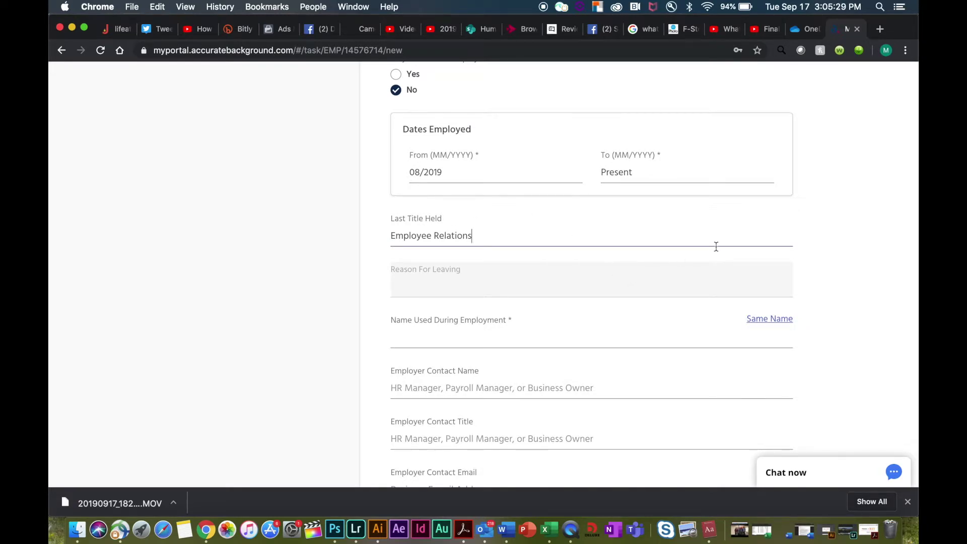
{"action": "left_click", "coordinate": [574, 383]}
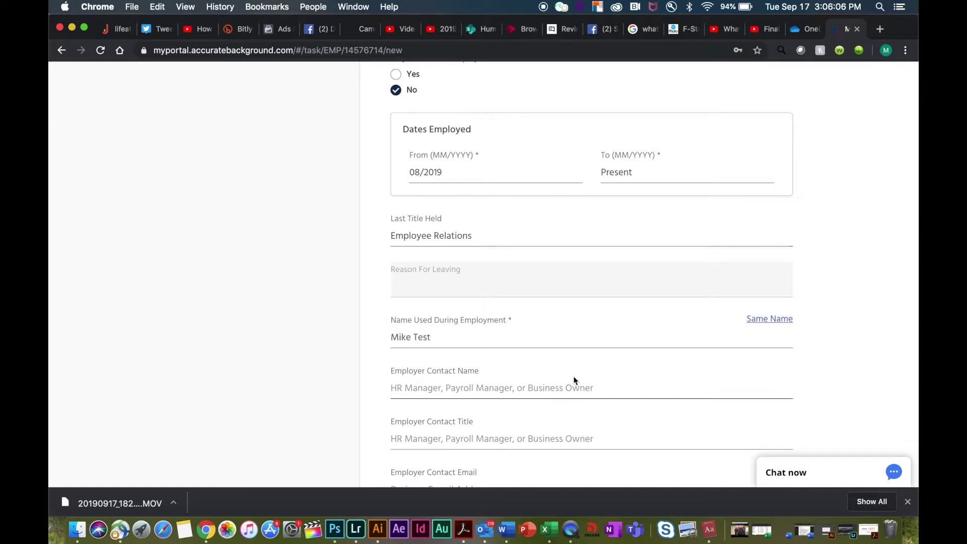
{"action": "type", "text": "John"}
{"action": "key", "text": "Tab"}
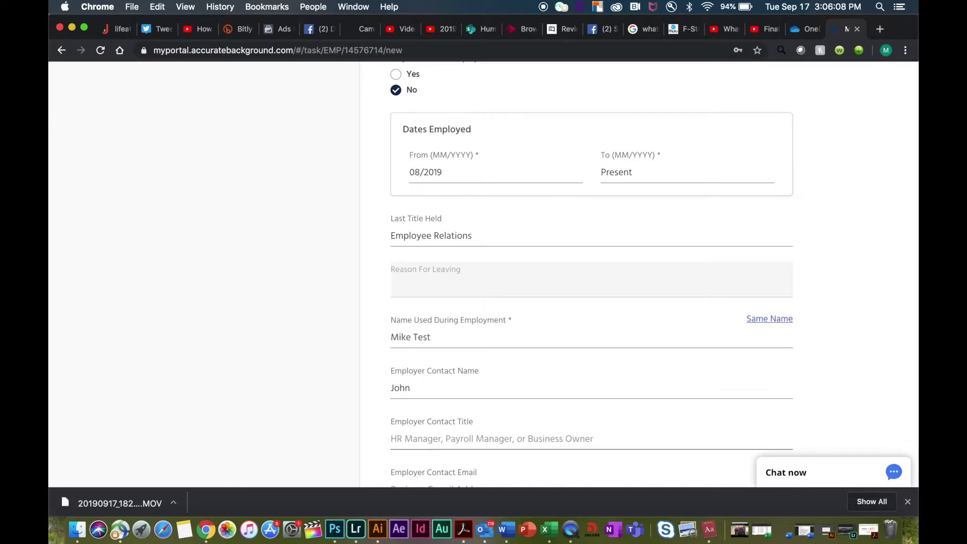
{"action": "type", "text": "Doe"}
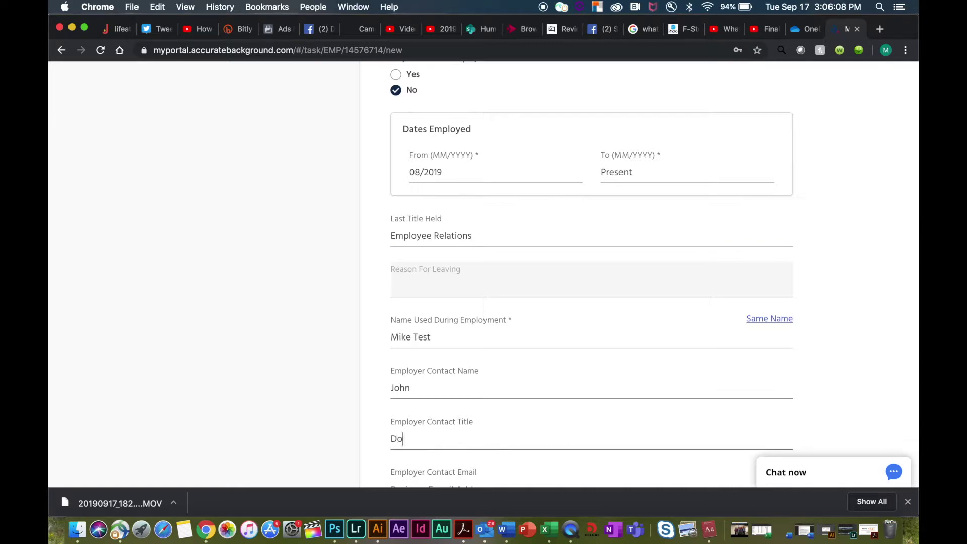
{"action": "scroll", "coordinate": [591, 274], "scroll_direction": "down", "scroll_amount": 1}
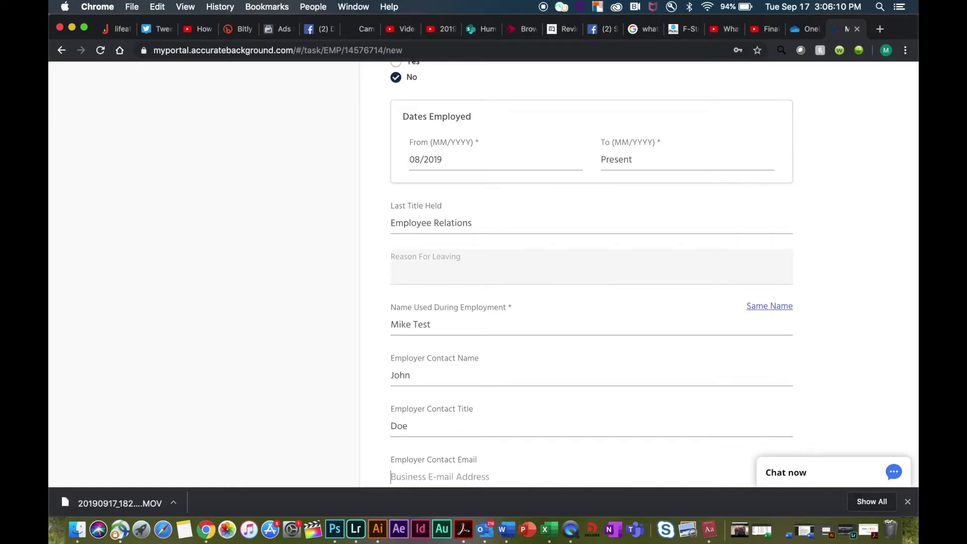
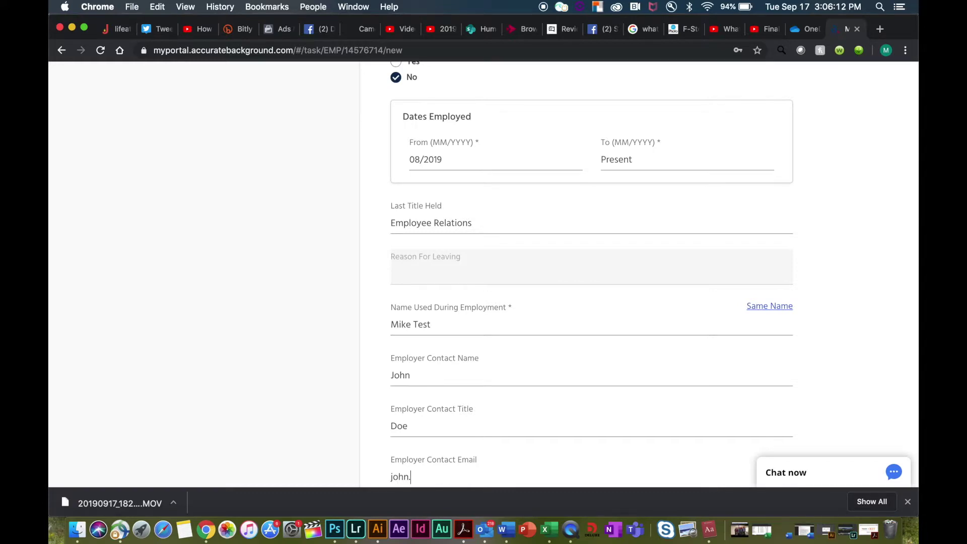
{"action": "scroll", "coordinate": [493, 408], "scroll_direction": "down", "scroll_amount": 5}
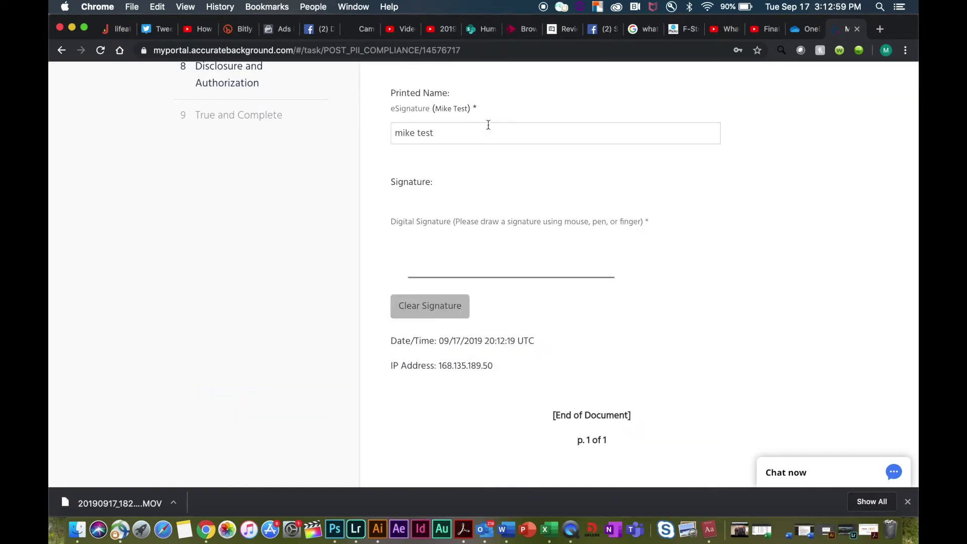
- Draw a signature in the Digital Signature pad and accept the disclosure and authorization
{"action": "mouse_move", "coordinate": [407, 255]}
{"action": "left_mouse_down"}
{"action": "mouse_move", "coordinate": [460, 236]}
{"action": "mouse_move", "coordinate": [476, 271]}
{"action": "mouse_move", "coordinate": [505, 272]}
{"action": "mouse_move", "coordinate": [533, 233]}
{"action": "mouse_move", "coordinate": [584, 290]}
{"action": "left_mouse_up"}
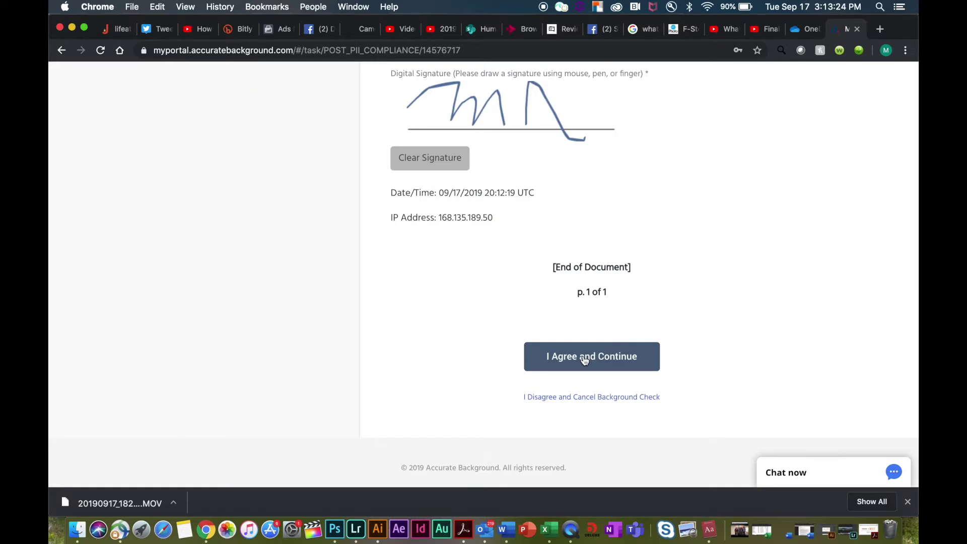
{"action": "left_click", "coordinate": [584, 356]}
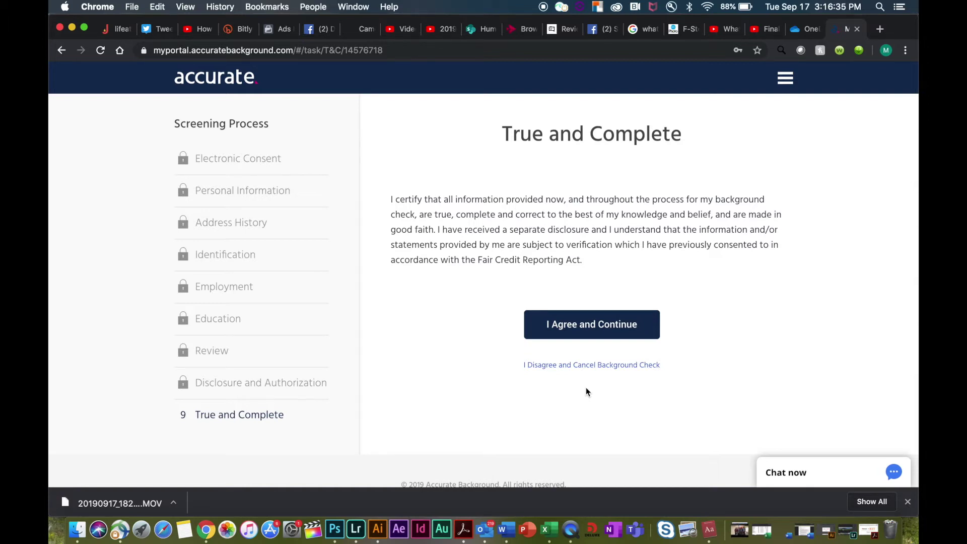
- Certify the information as true and complete, then begin scheduling the drug screening
{"action": "left_click", "coordinate": [596, 338]}
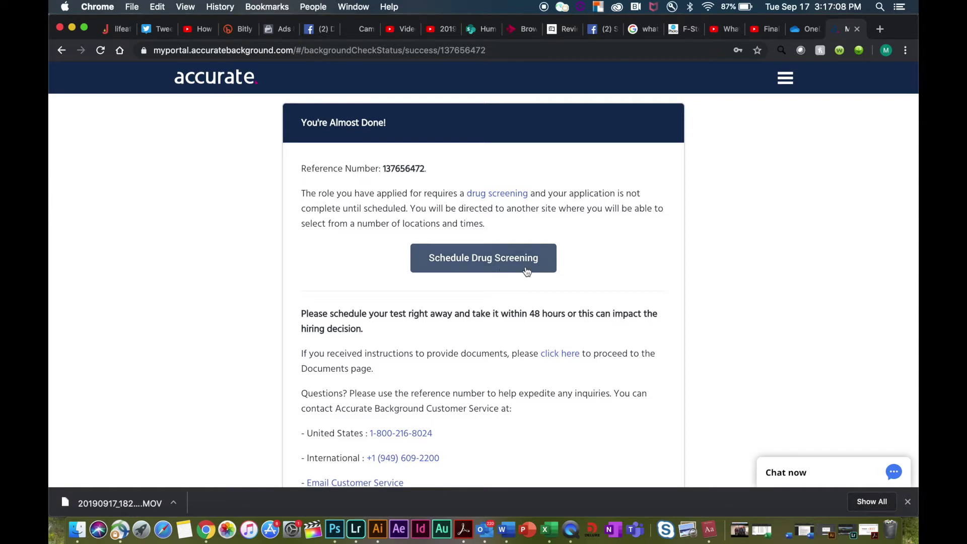
{"action": "left_click", "coordinate": [491, 257]}
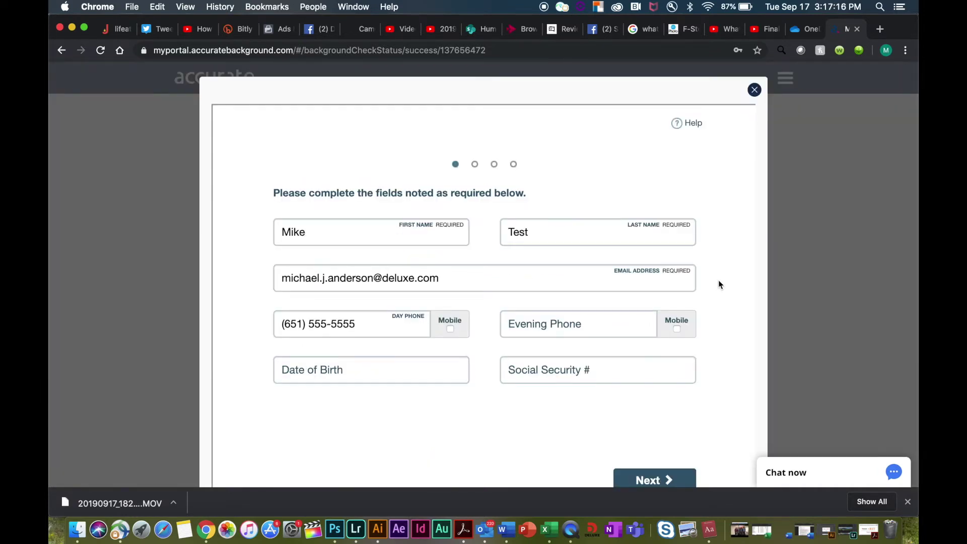
- Fill in the applicant's date of birth and Social Security number in the scheduler
{"action": "left_click", "coordinate": [379, 371]}
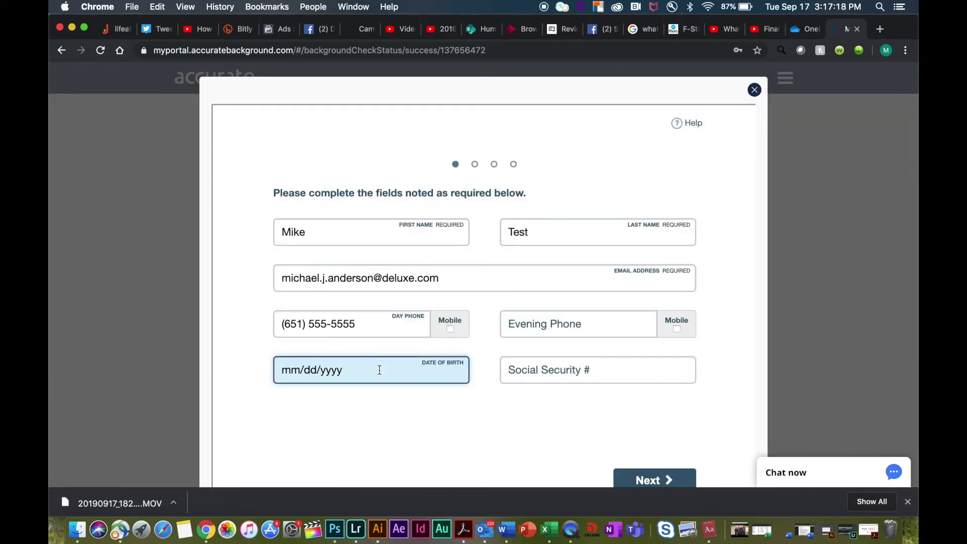
{"action": "type", "text": "01/01/2000"}
{"action": "left_click", "coordinate": [598, 371]}
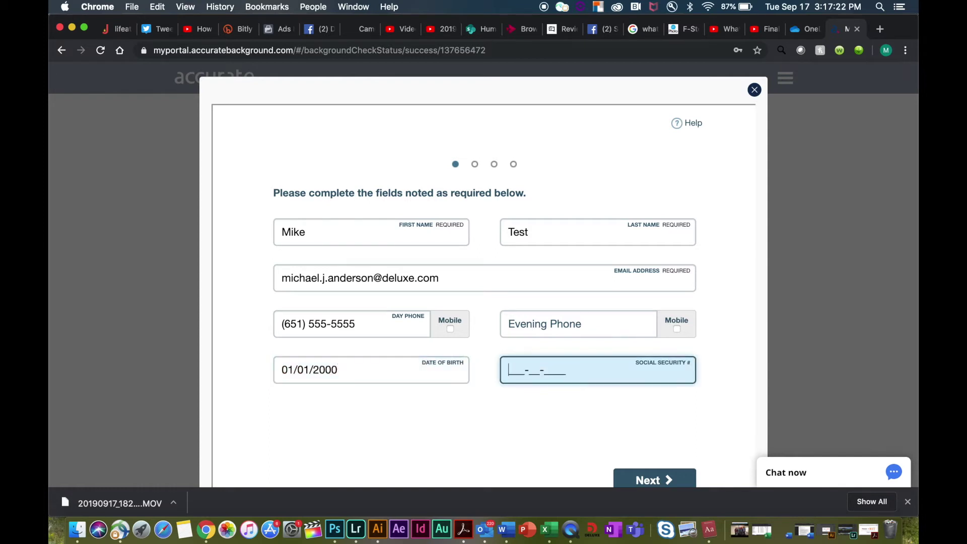
{"action": "type", "text": "121212121"}
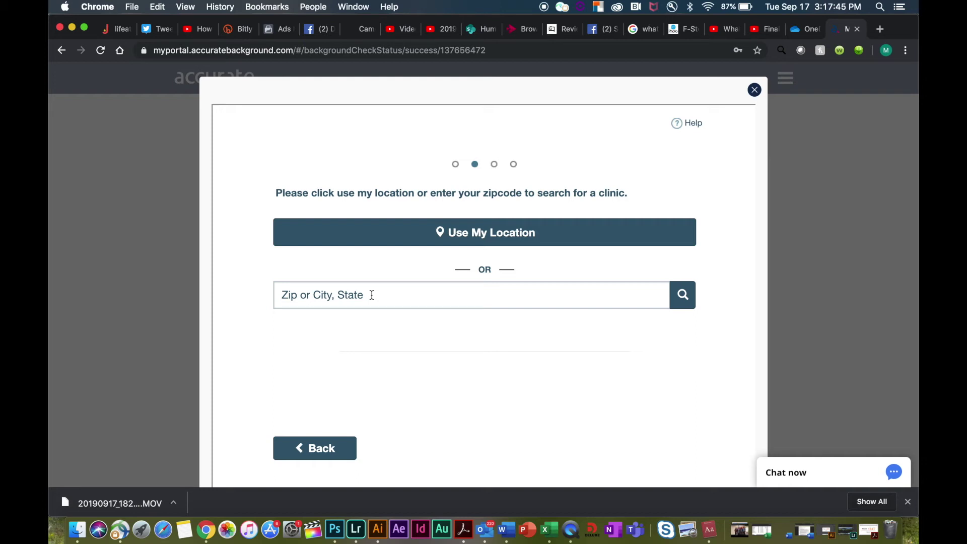
- Search clinics near 55126 and select My Medical Clinic PLLC for the drug screening
{"action": "left_click", "coordinate": [372, 296]}
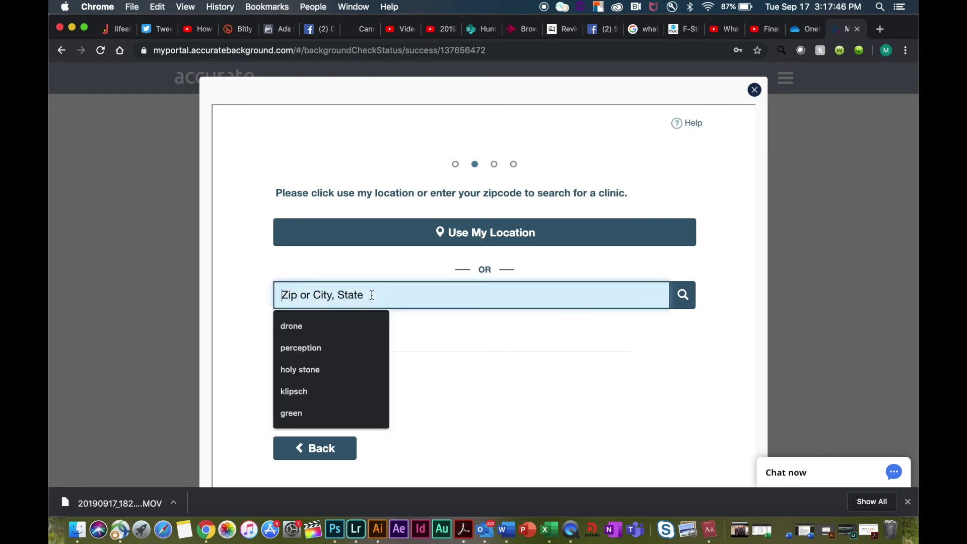
{"action": "left_click", "coordinate": [522, 363]}
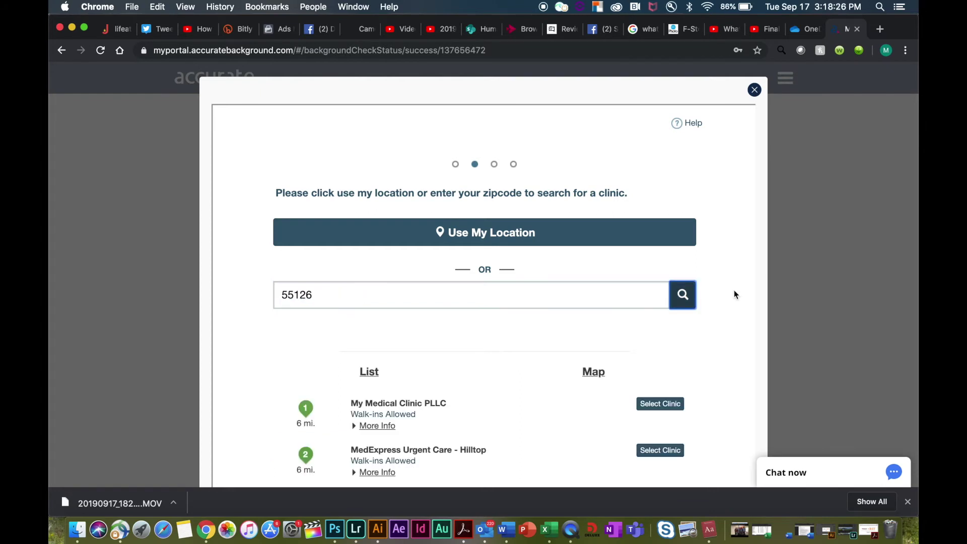
{"action": "scroll", "coordinate": [770, 285], "scroll_direction": "down", "scroll_amount": 5}
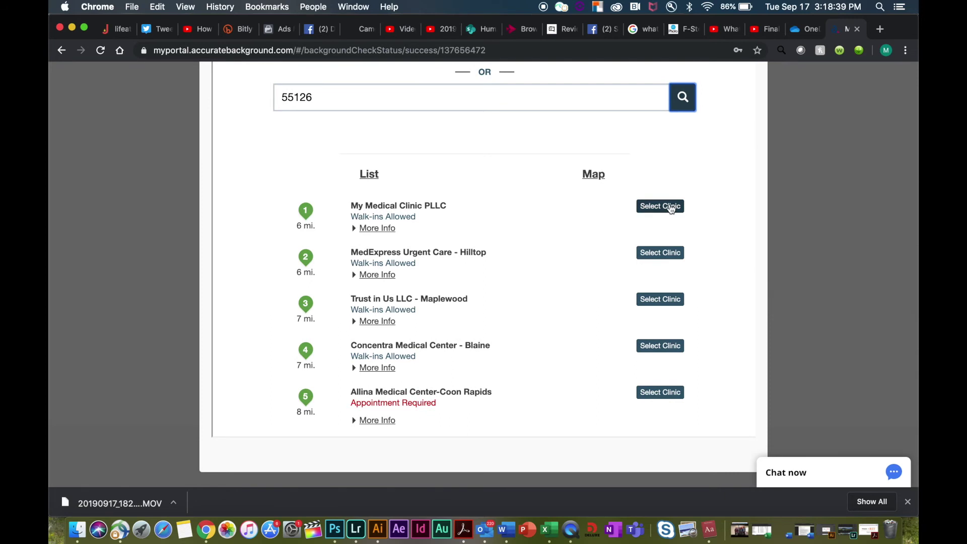
{"action": "left_click", "coordinate": [671, 206]}
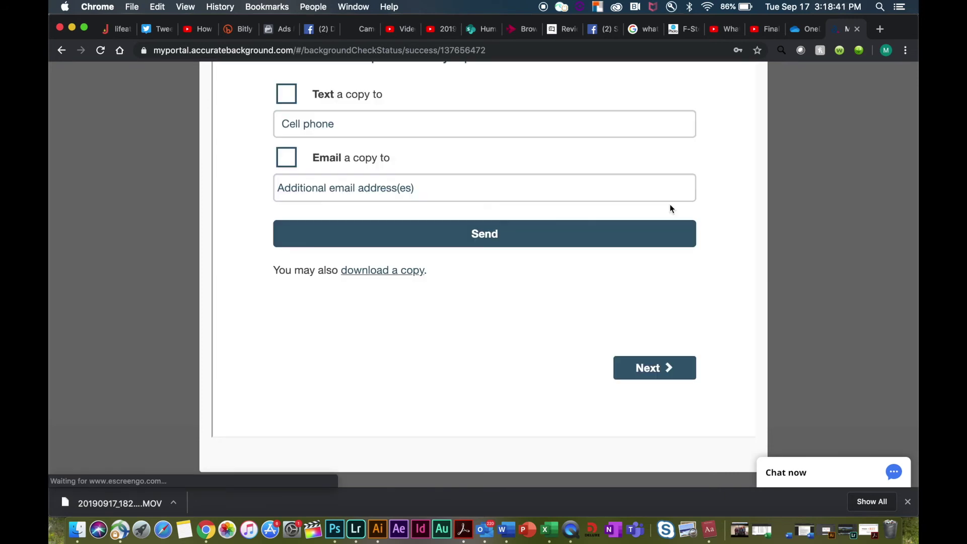
{"action": "scroll", "coordinate": [745, 202], "scroll_direction": "down", "scroll_amount": 3}
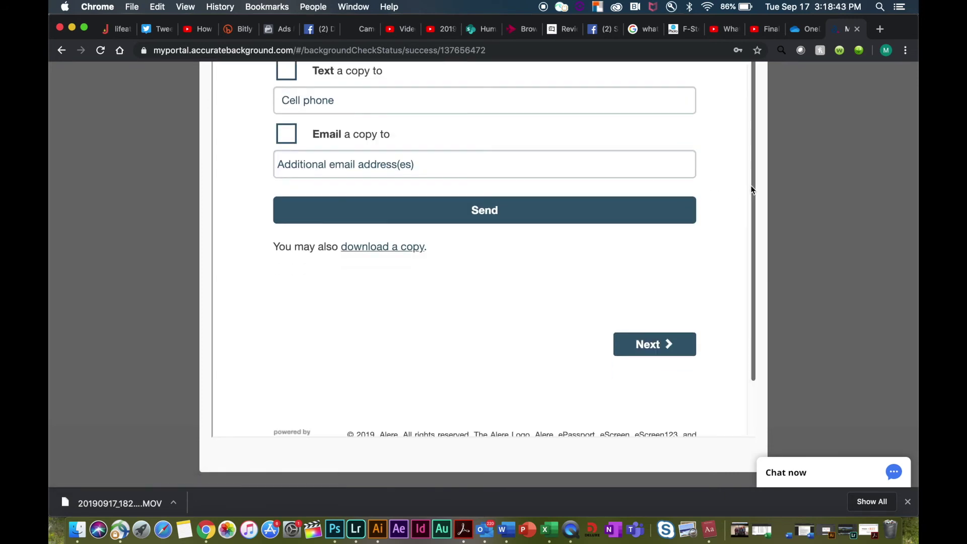
{"action": "scroll", "coordinate": [750, 197], "scroll_direction": "up", "scroll_amount": 3}
{"action": "scroll", "coordinate": [751, 190], "scroll_direction": "up", "scroll_amount": 5}
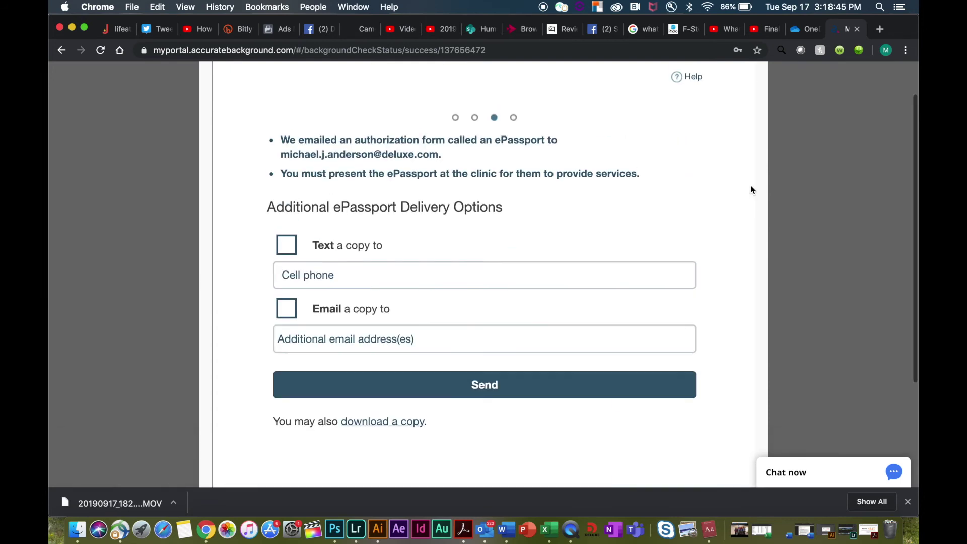